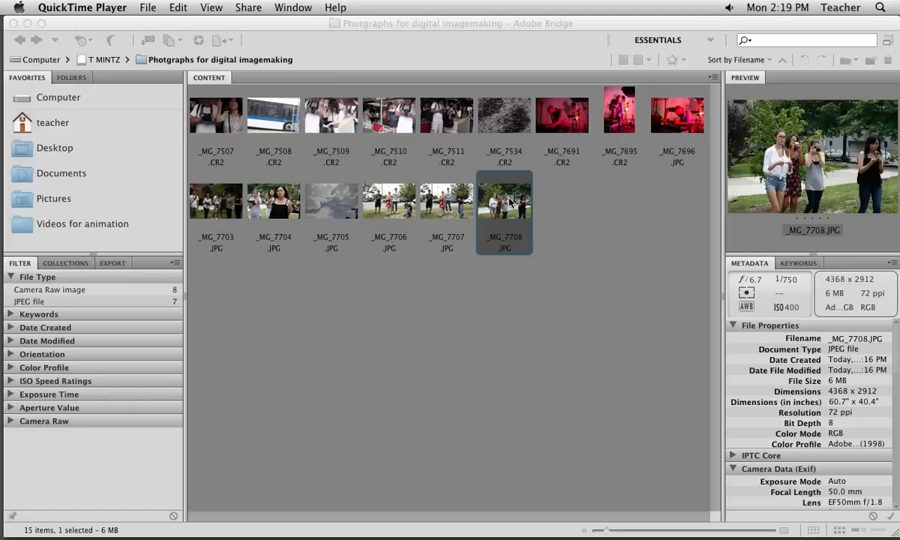
# Open the photo _MG_7708.JPG in Camera Raw.
pyautogui.click(509, 201)
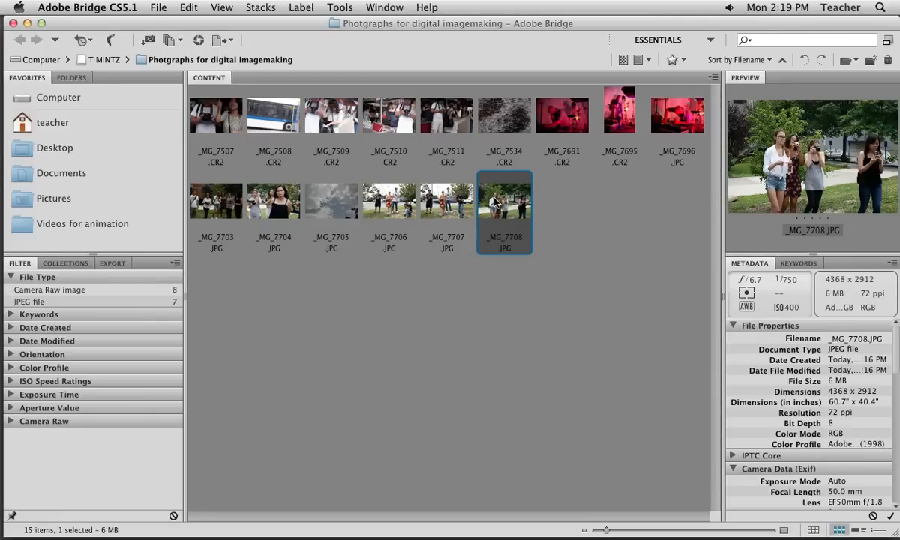
pyautogui.rightClick(502, 204)
pyautogui.rightClick(494, 201)
pyautogui.rightClick(494, 201)
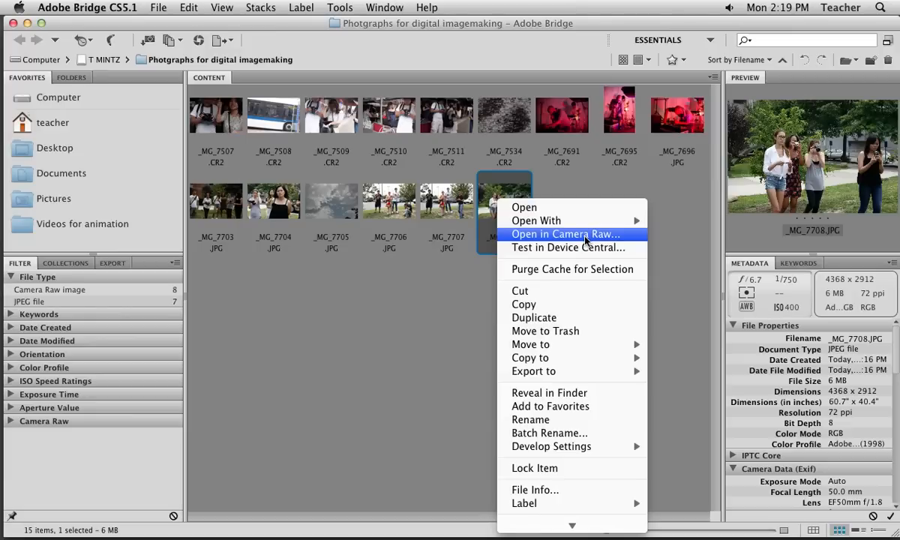
pyautogui.moveTo(579, 222)
pyautogui.click(578, 235)
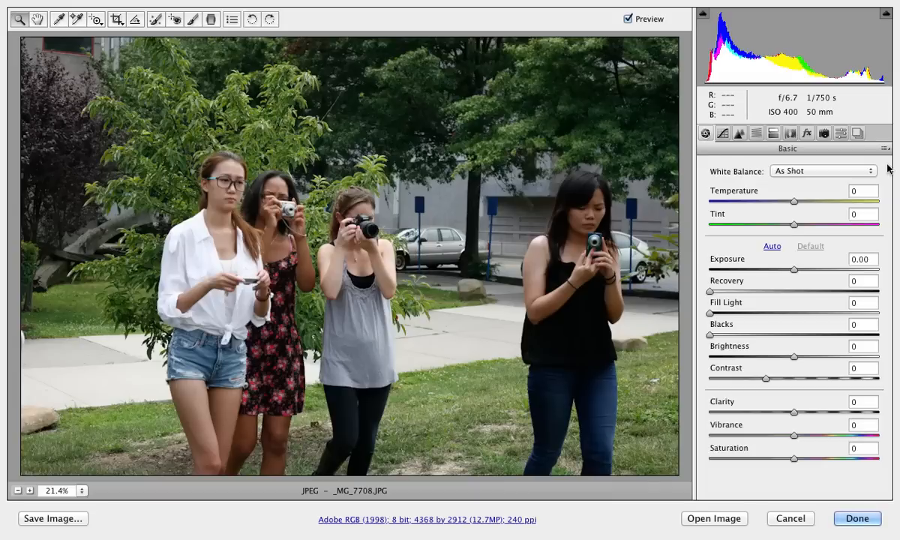
# Look through the white balance presets and keep As Shot.
pyautogui.click(777, 171)
pyautogui.click(839, 171)
pyautogui.click(797, 175)
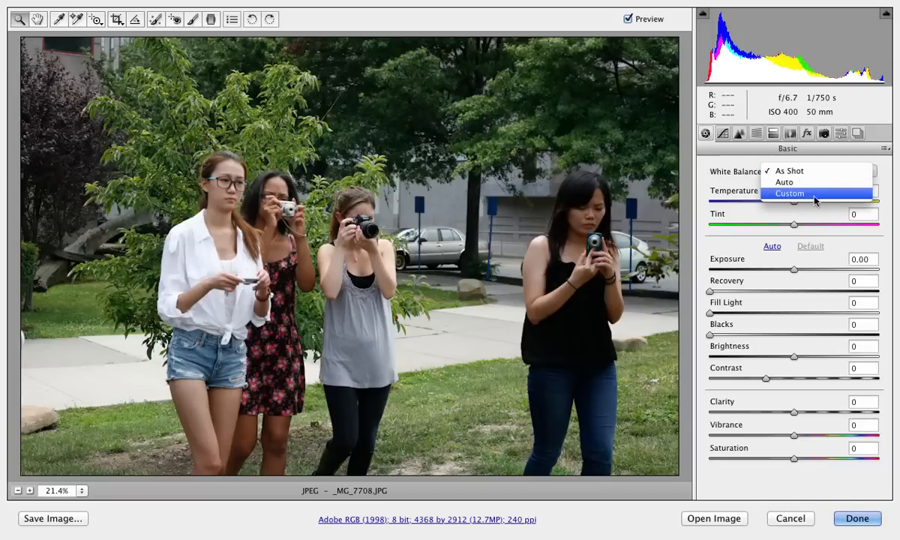
pyautogui.click(817, 173)
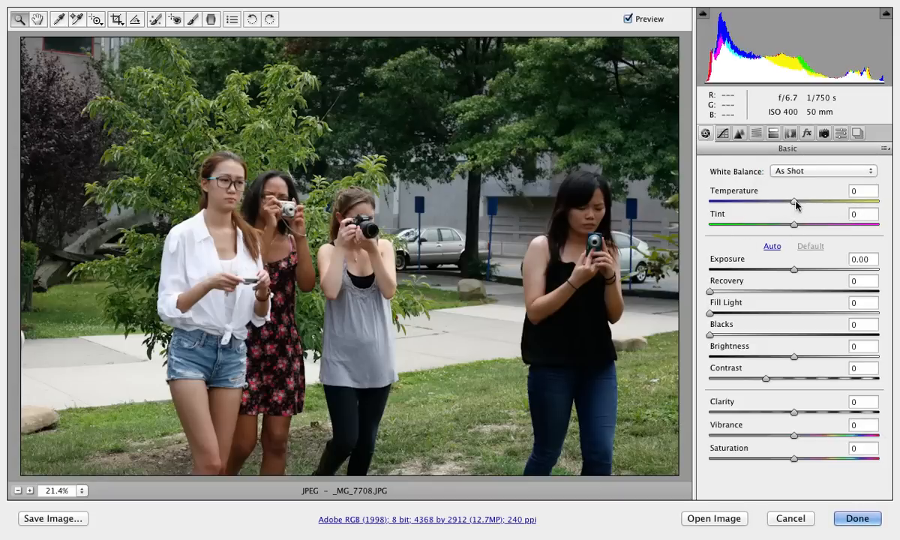
# Try warmer and cooler white balance temperatures on the photo, ending at +17.
pyautogui.moveTo(795, 202); pyautogui.dragTo(839, 201)
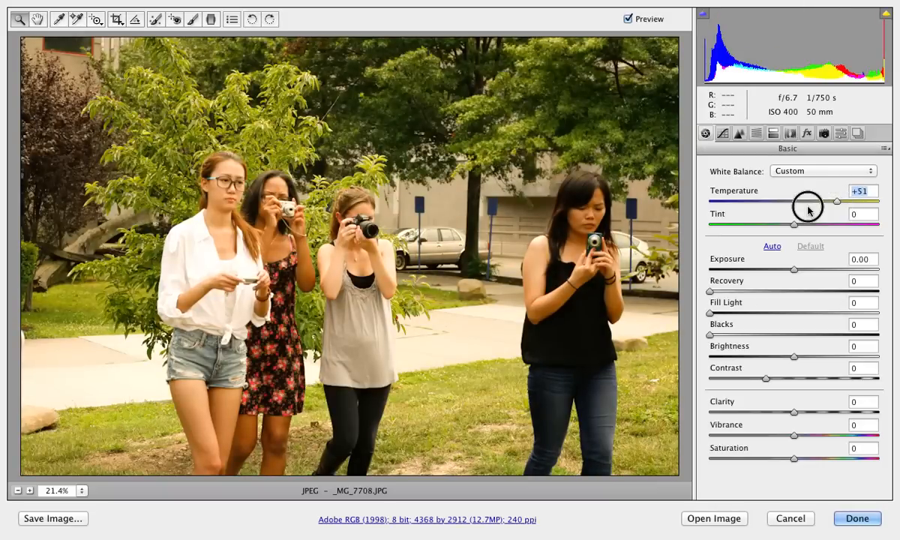
pyautogui.click(792, 204)
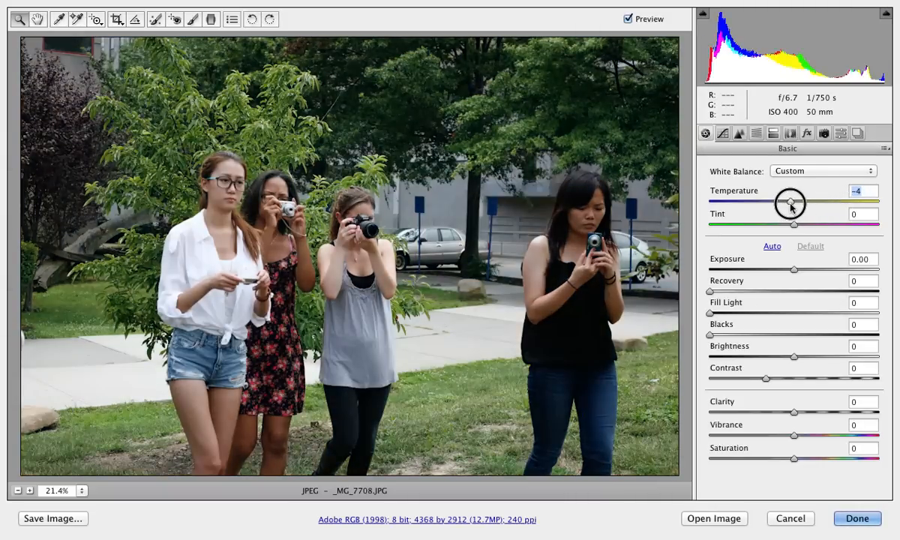
pyautogui.moveTo(791, 206); pyautogui.dragTo(829, 206)
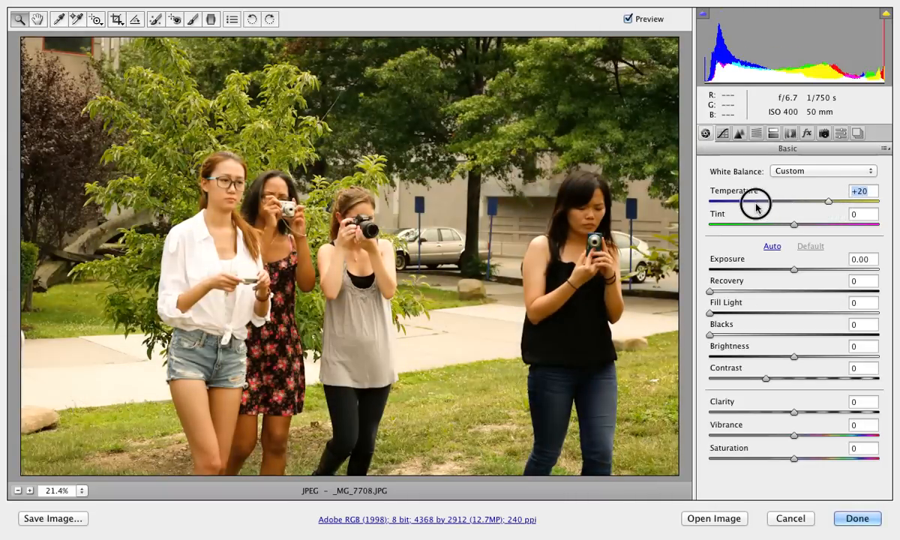
pyautogui.moveTo(755, 207); pyautogui.dragTo(808, 208)
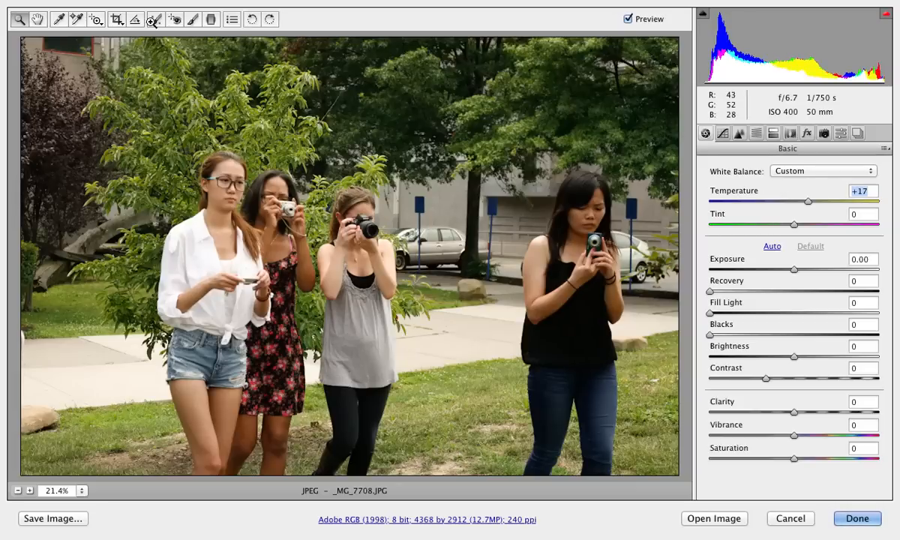
# Undo a trial white balance sample taken from the white shirt and reset the temperature to 0.
pyautogui.click(60, 20)
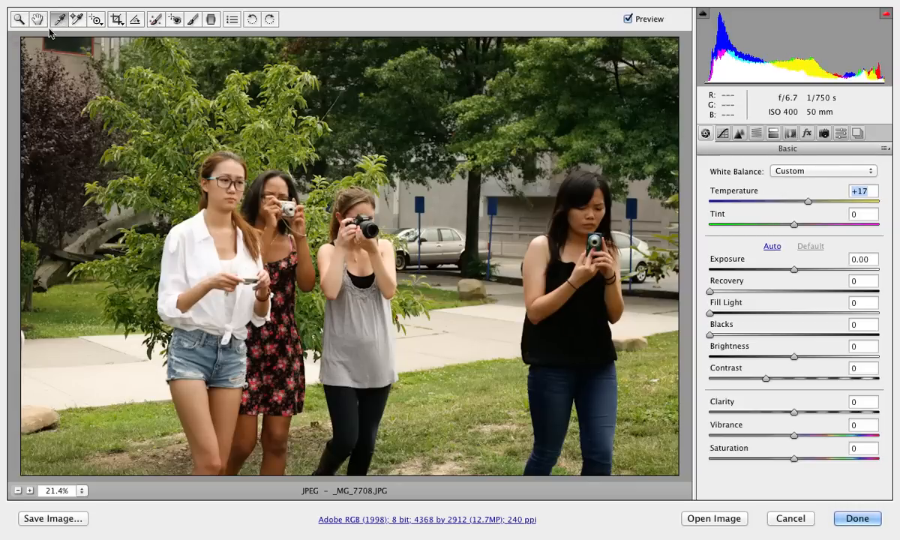
pyautogui.click(204, 271)
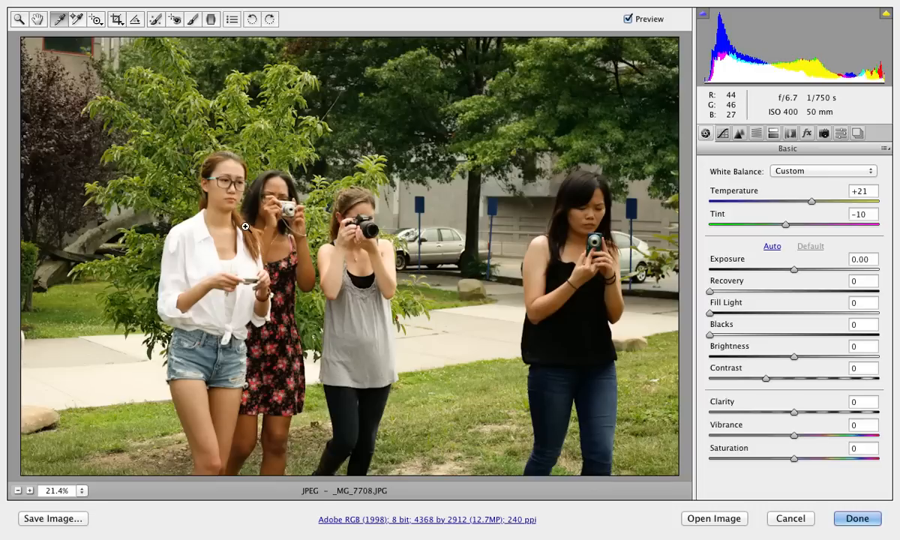
pyautogui.press('super+z')
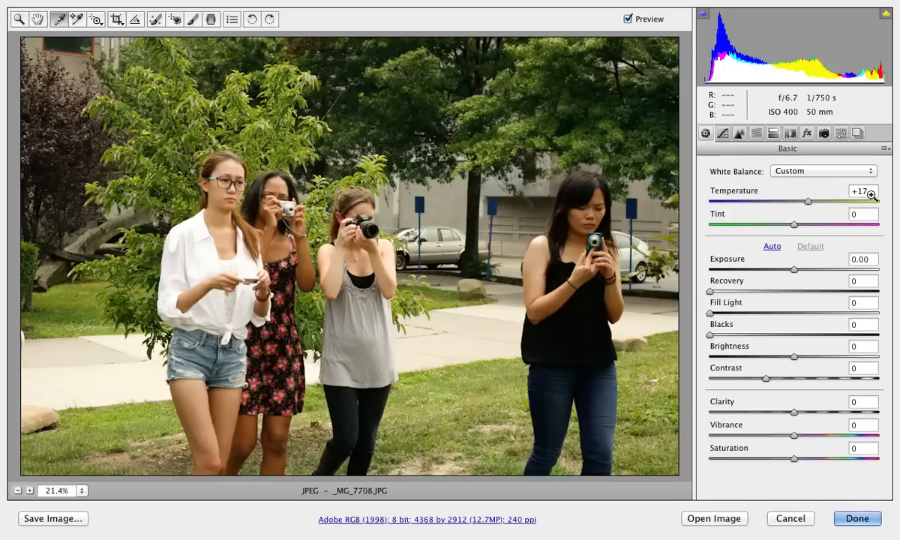
pyautogui.click(870, 191)
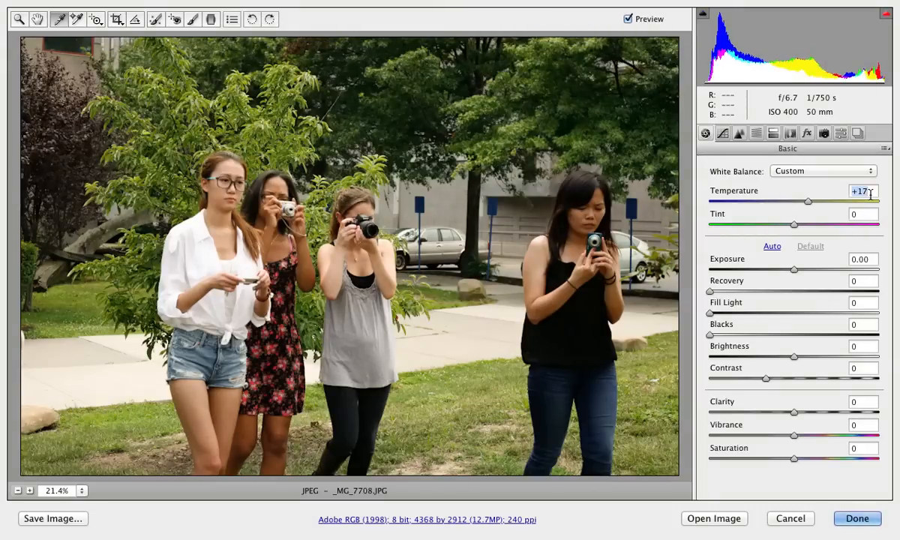
pyautogui.write('0')
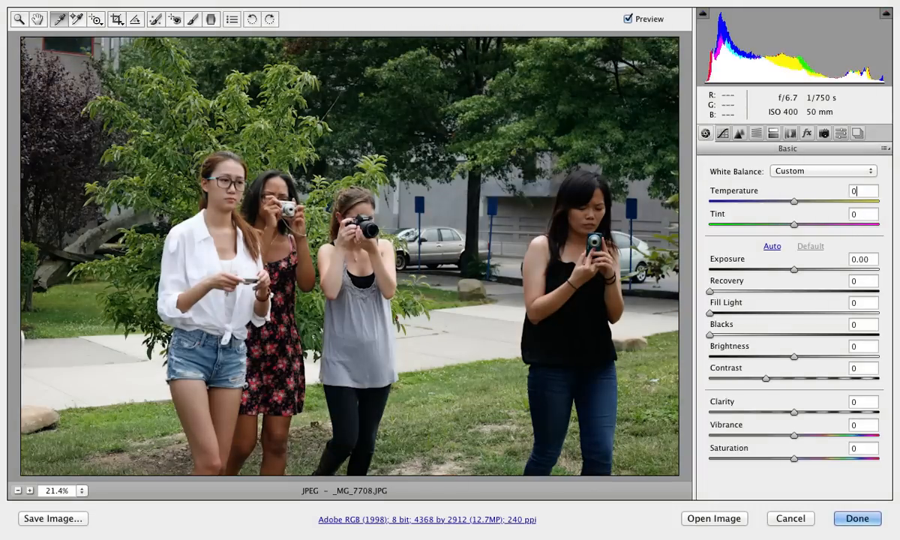
# Set the white balance by sampling a less bright neutral area of the white shirt with the White Balance tool.
pyautogui.click(59, 20)
pyautogui.click(197, 278)
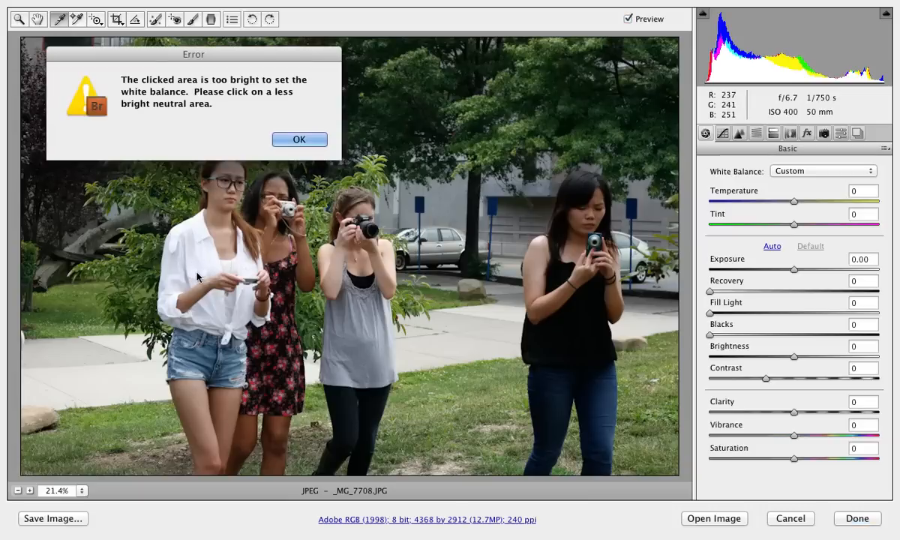
pyautogui.click(294, 138)
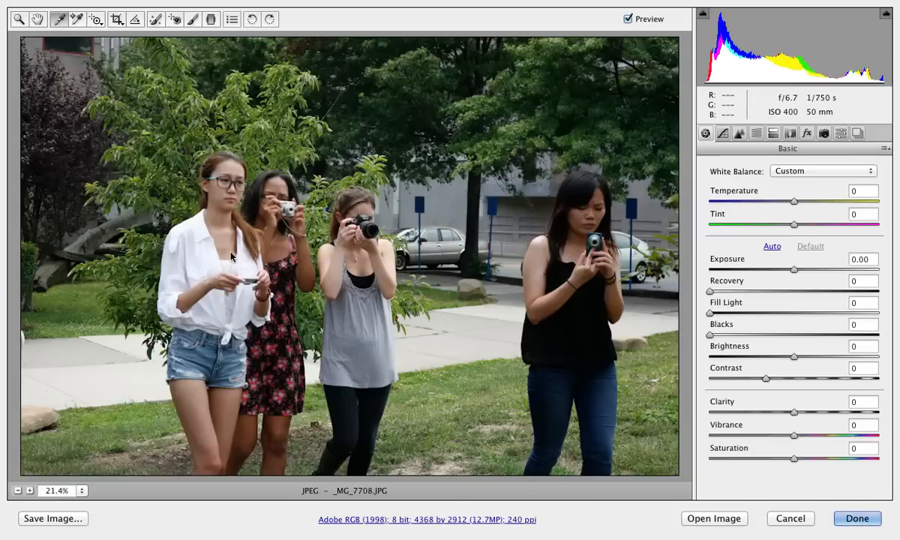
pyautogui.click(216, 268)
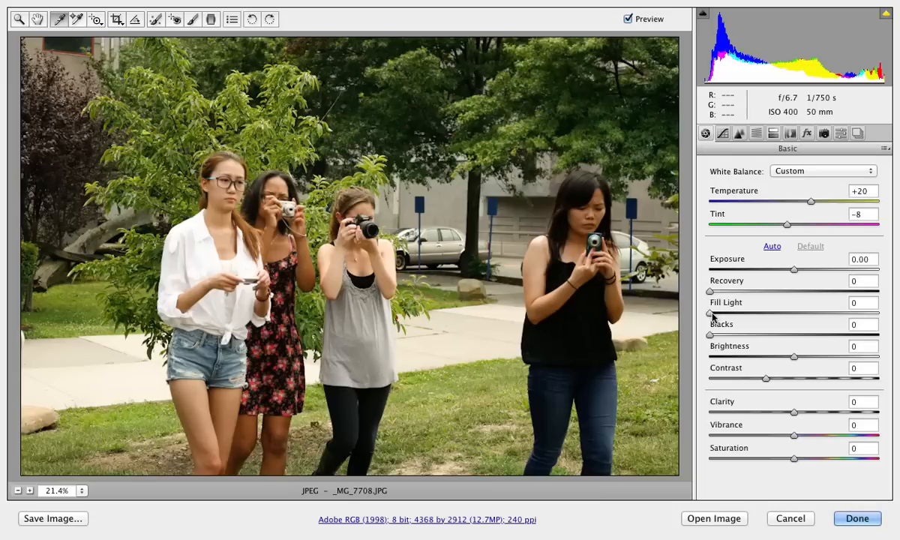
# Raise Fill Light to 79 and lower Exposure to -0.70.
pyautogui.moveTo(712, 314); pyautogui.dragTo(844, 314)
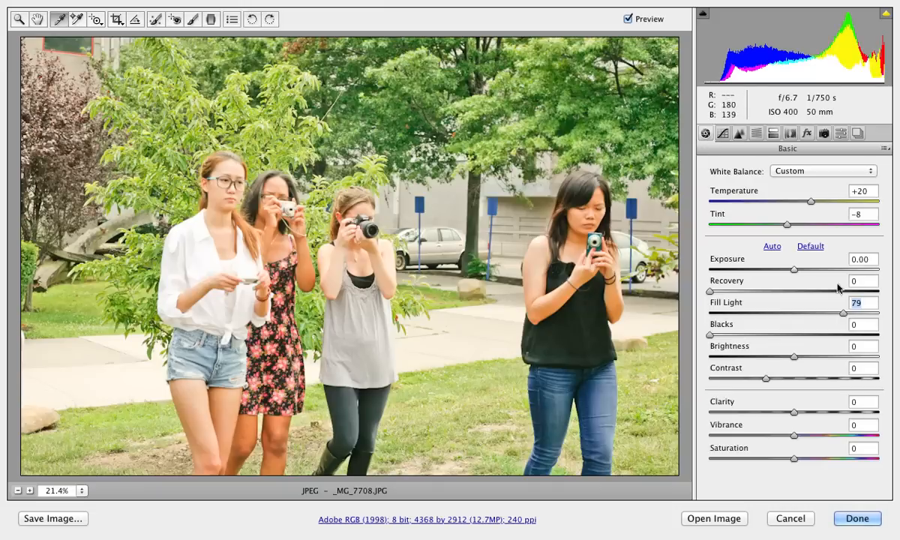
pyautogui.moveTo(791, 269); pyautogui.dragTo(782, 273)
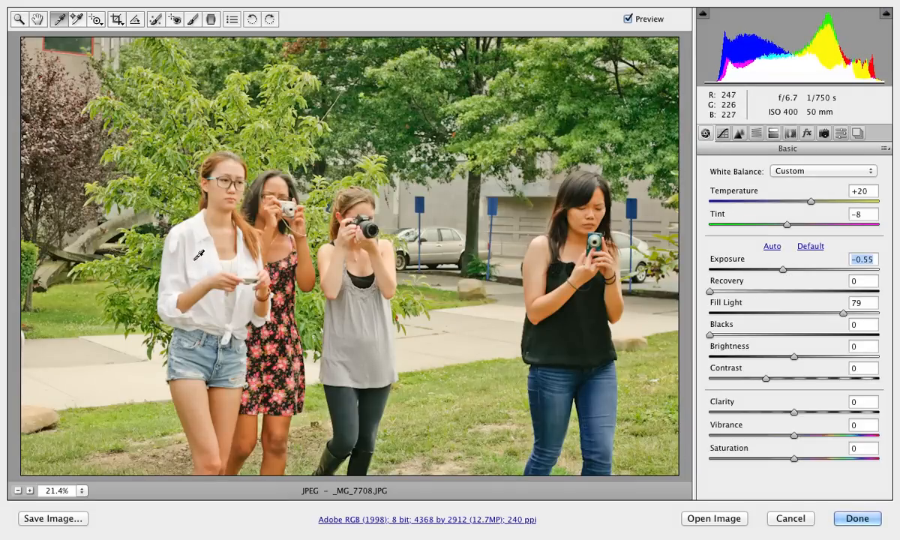
pyautogui.moveTo(784, 272); pyautogui.dragTo(779, 272)
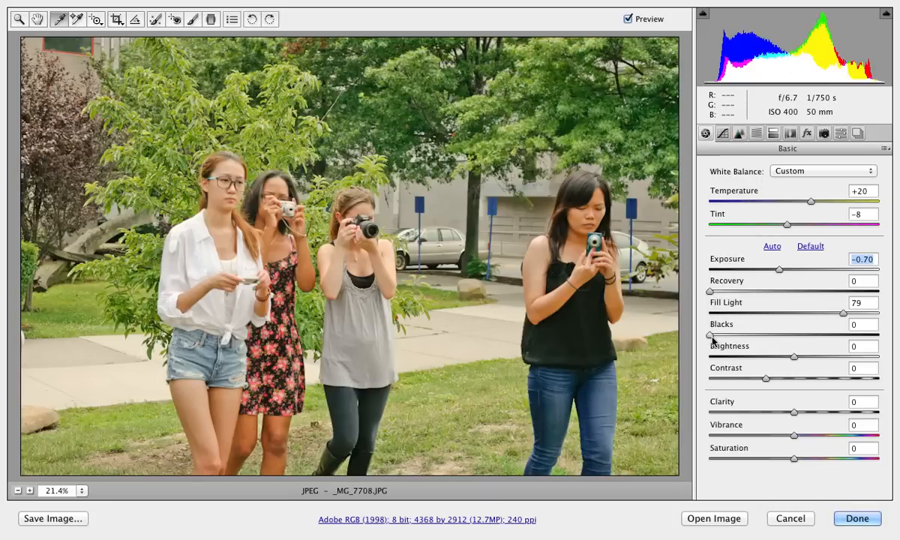
# Try Blacks at 8 and return the value to 0.
pyautogui.moveTo(712, 339); pyautogui.dragTo(725, 340)
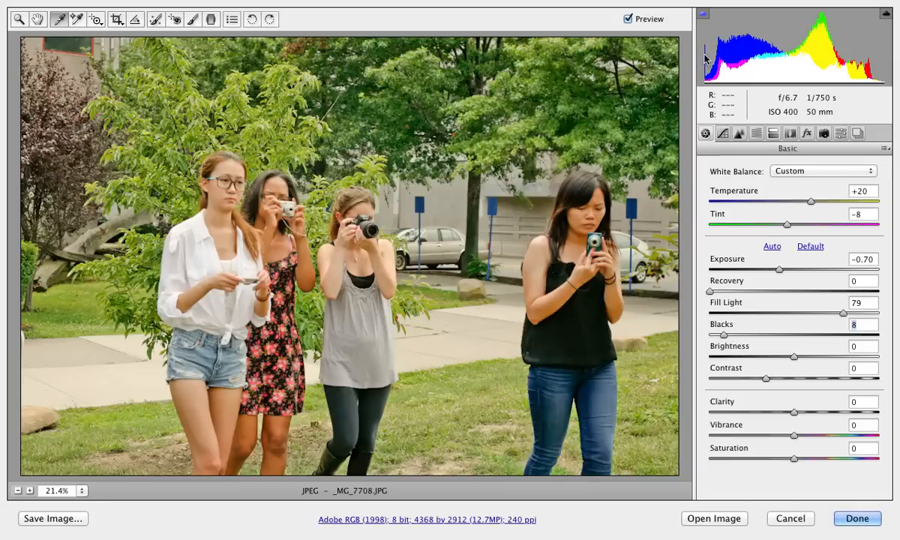
pyautogui.moveTo(724, 340); pyautogui.dragTo(709, 341)
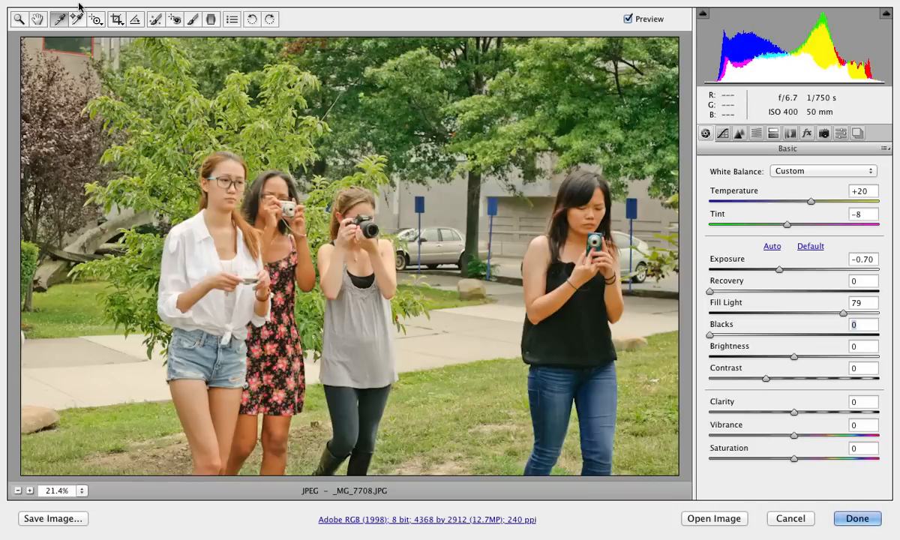
# Raise Clarity to +63 while judging the detail in the hands holding the Nikon camera.
pyautogui.press('super+equal')
pyautogui.press('super+equal')
pyautogui.press('super+equal')
pyautogui.press('super+equal')
pyautogui.press('super+equal')
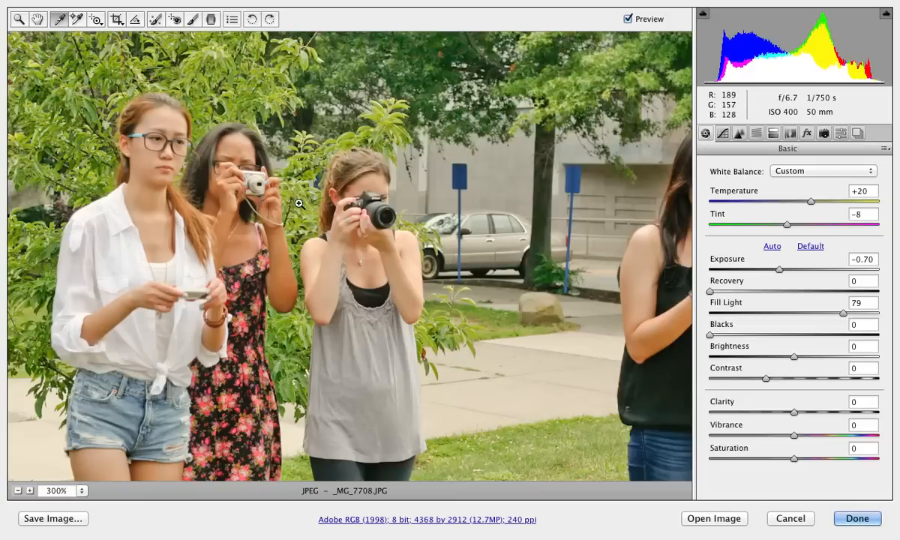
pyautogui.press('super+equal')
pyautogui.press('super+equal')
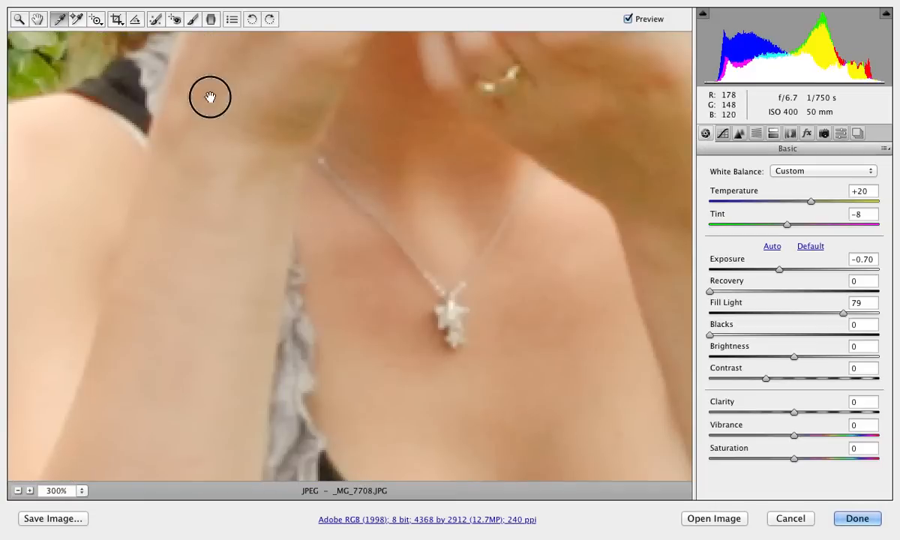
pyautogui.moveTo(211, 99); pyautogui.dragTo(203, 376)
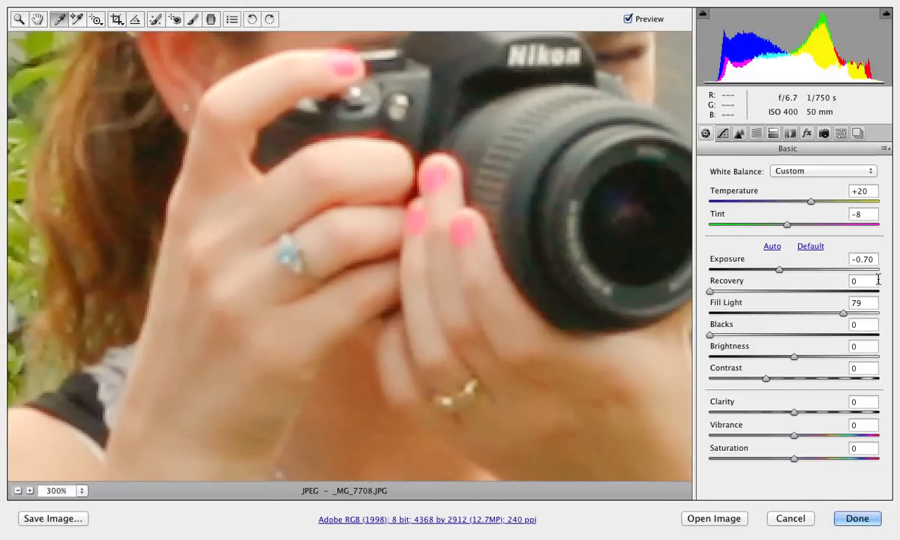
pyautogui.click(793, 412)
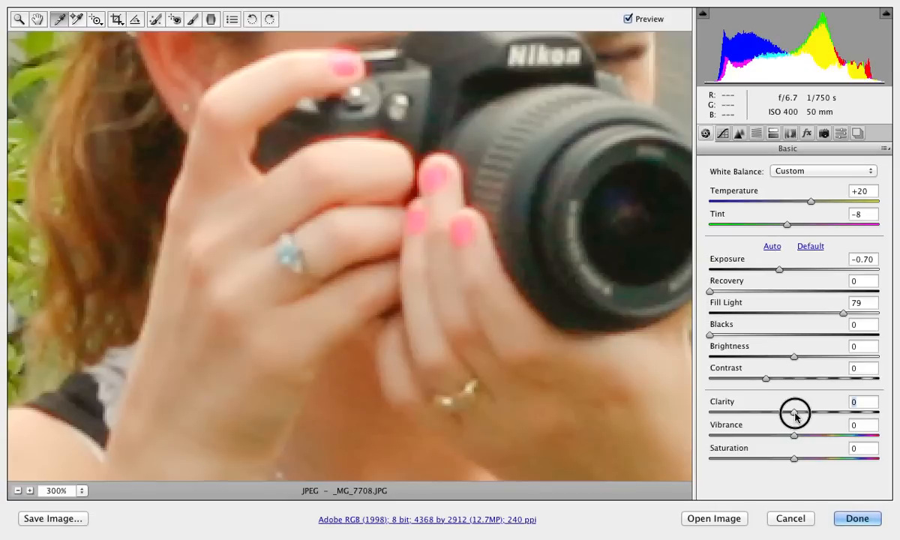
pyautogui.moveTo(800, 411); pyautogui.dragTo(850, 426)
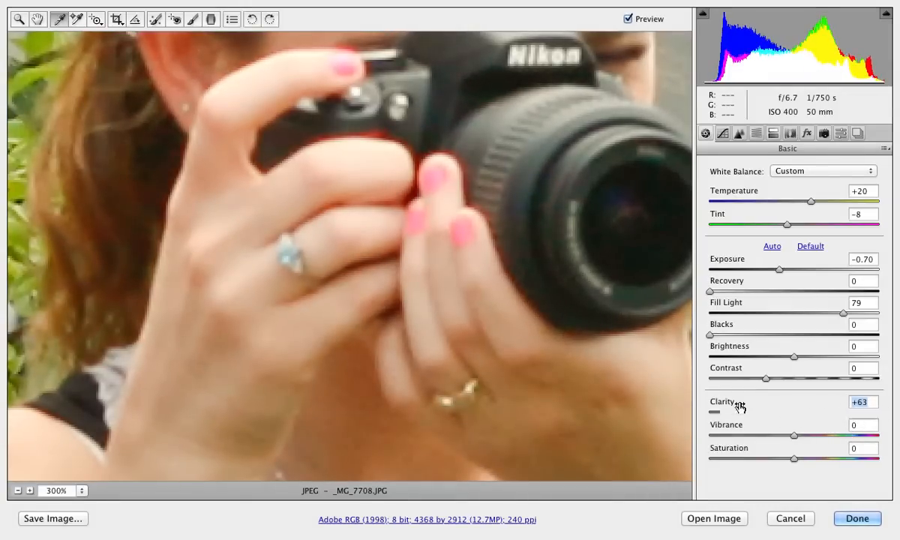
# Raise Clarity to +100 while judging the effect on the whole photo.
pyautogui.press('super+alt+0')
pyautogui.press('super+minus')
pyautogui.press('super+minus')
pyautogui.press('super+minus')
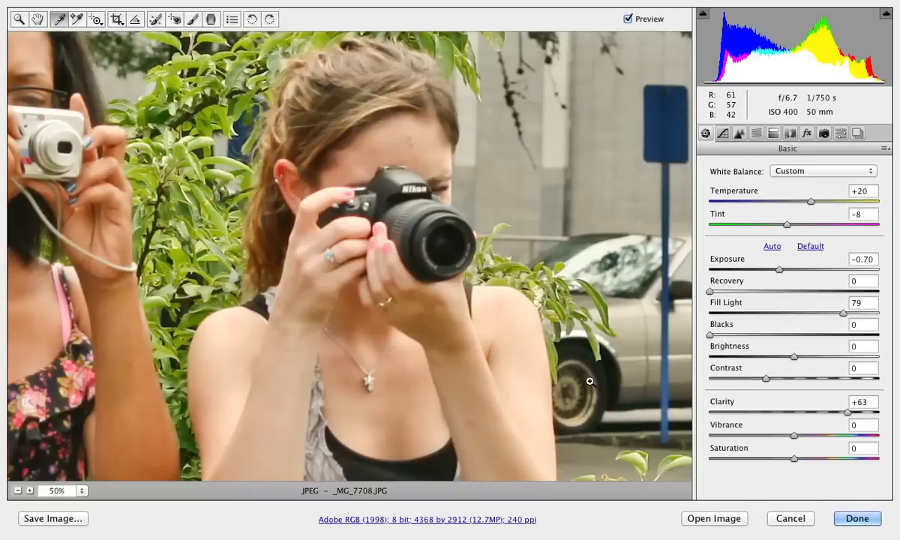
pyautogui.press('super+minus')
pyautogui.press('super+minus')
pyautogui.press('super+minus')
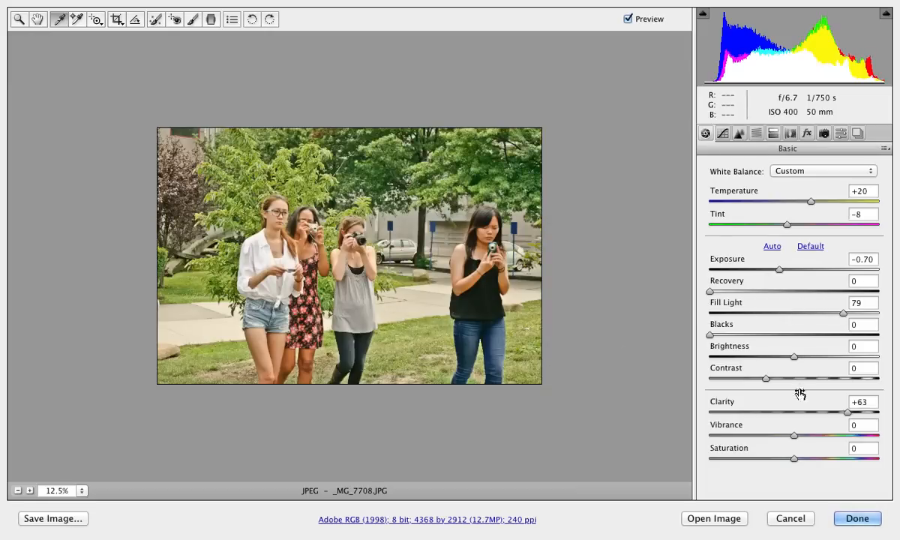
pyautogui.moveTo(846, 412); pyautogui.dragTo(892, 420)
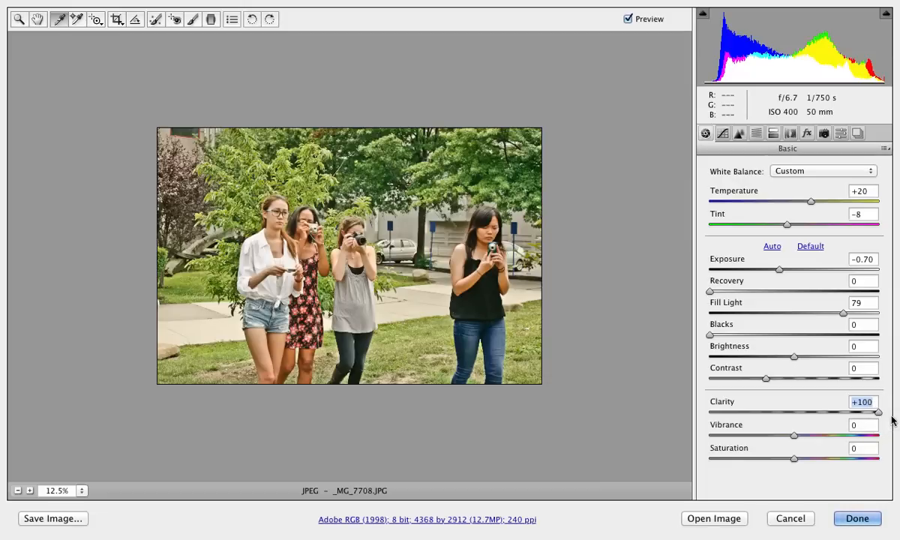
# Compare the photo with Clarity lowered to -7 and raised back to +100.
pyautogui.moveTo(880, 413); pyautogui.dragTo(789, 417)
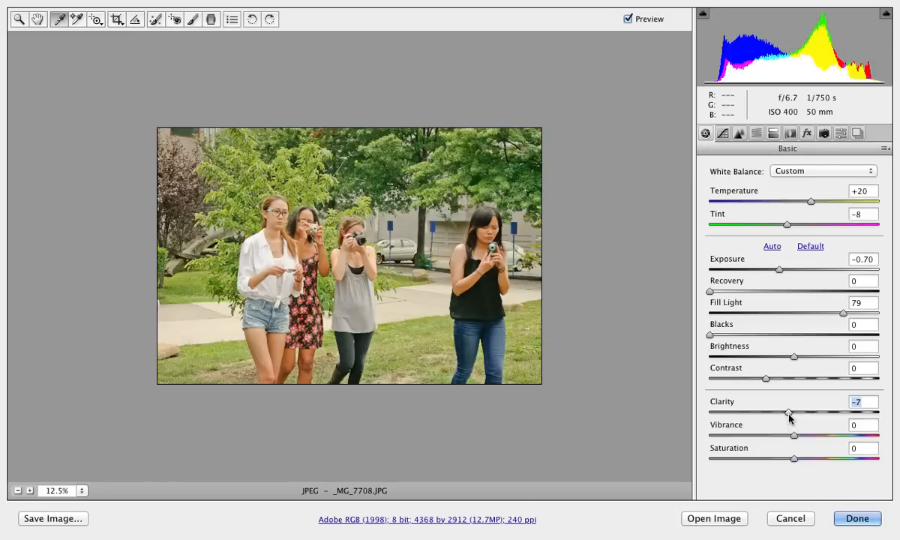
pyautogui.press('super+equal')
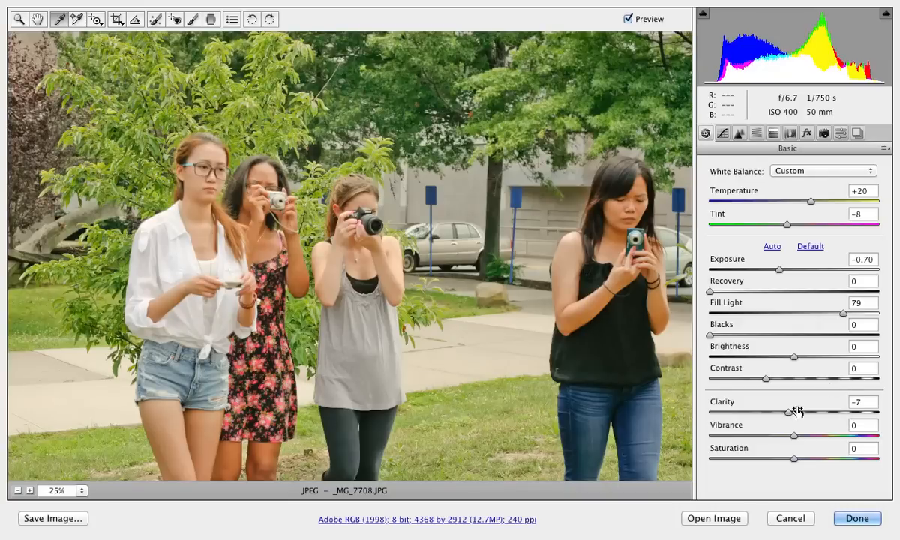
pyautogui.moveTo(788, 412); pyautogui.dragTo(890, 425)
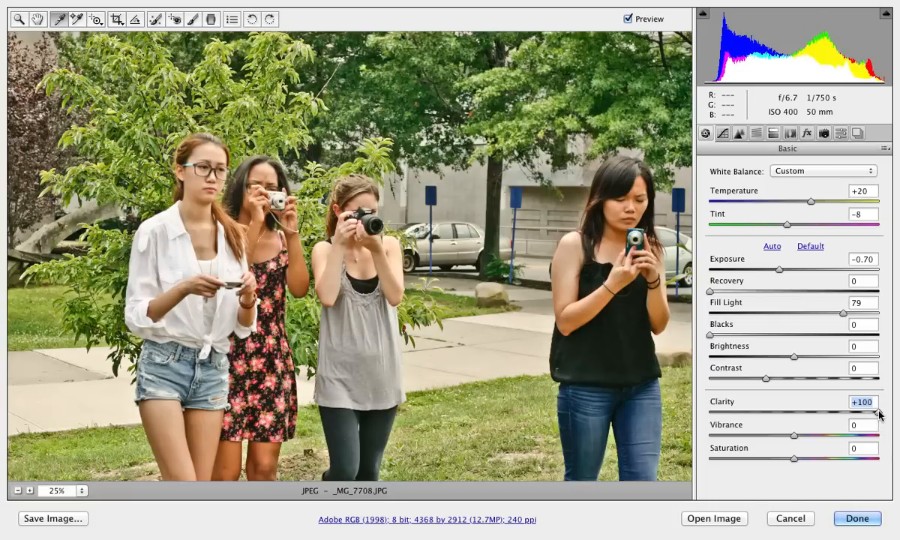
pyautogui.click(804, 412)
pyautogui.moveTo(803, 411); pyautogui.dragTo(881, 413)
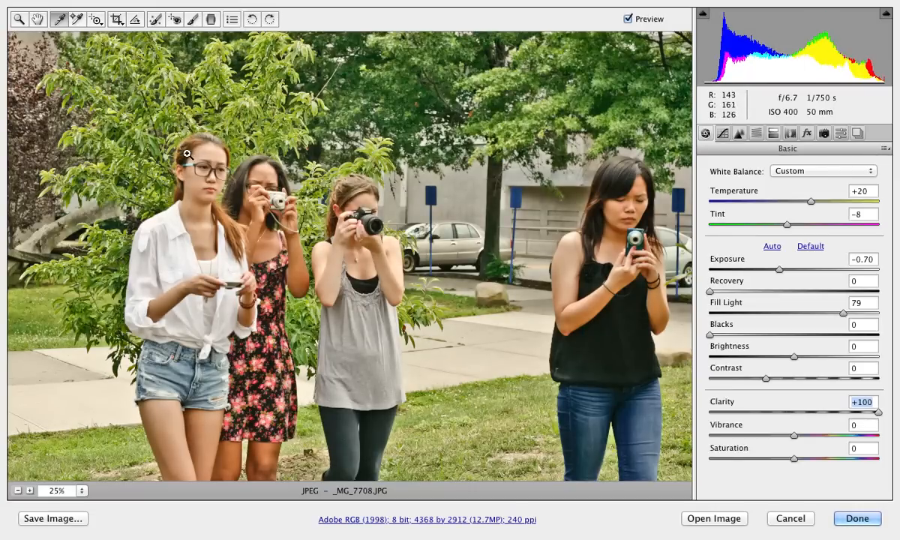
# Lower Clarity to about -5 while judging the girl's glasses and face up close at 400%, and accept the photo's adjustments.
pyautogui.moveTo(174, 150); pyautogui.dragTo(223, 185)
pyautogui.click(222, 185)
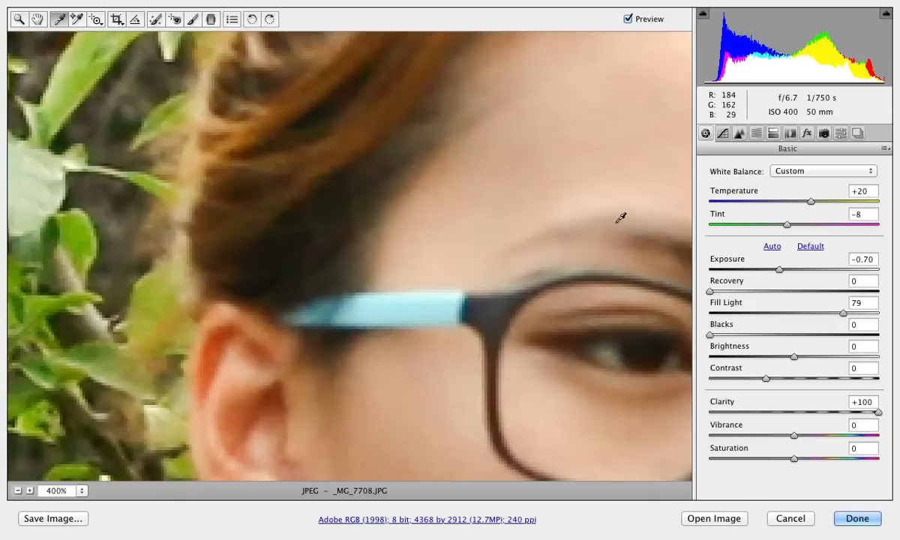
pyautogui.moveTo(876, 414)
pyautogui.mouseDown()
pyautogui.moveTo(787, 415)
pyautogui.moveTo(887, 424)
pyautogui.mouseUp()
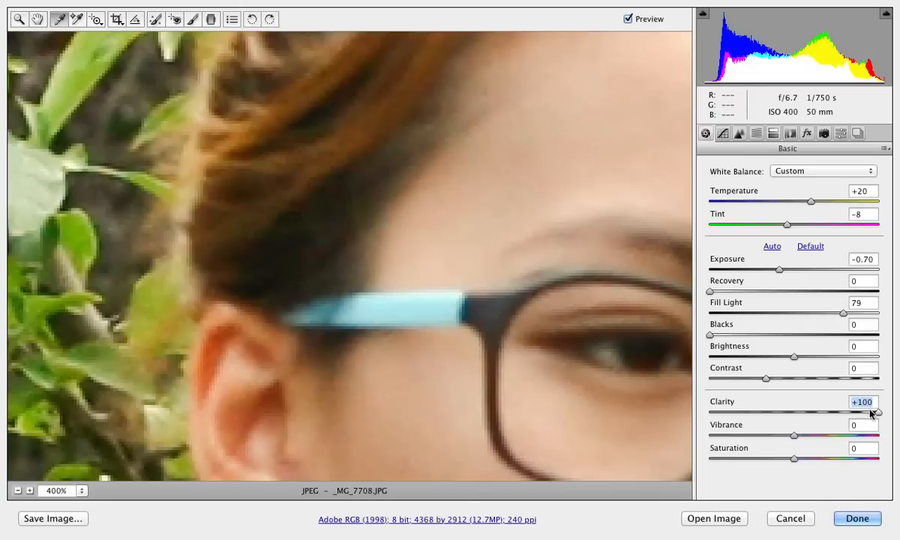
pyautogui.moveTo(877, 413); pyautogui.dragTo(788, 413)
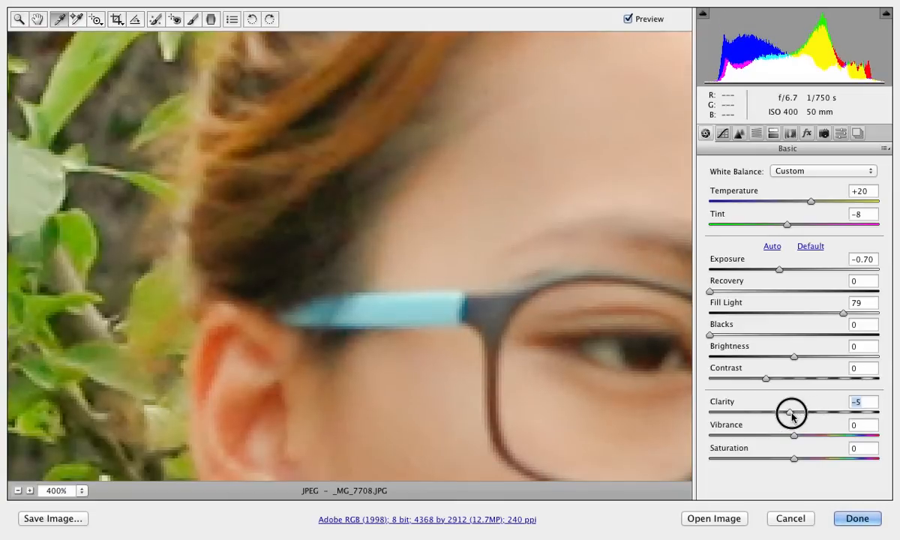
pyautogui.click(855, 518)
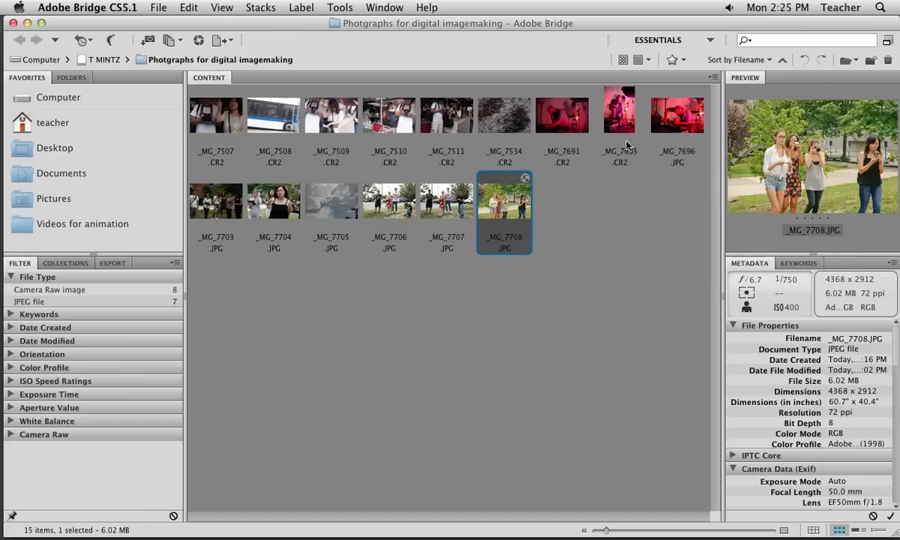
# Open the red-lit concert photo _MG_7695.CR2 from the folder in Camera Raw.
pyautogui.click(691, 124)
pyautogui.click(619, 123)
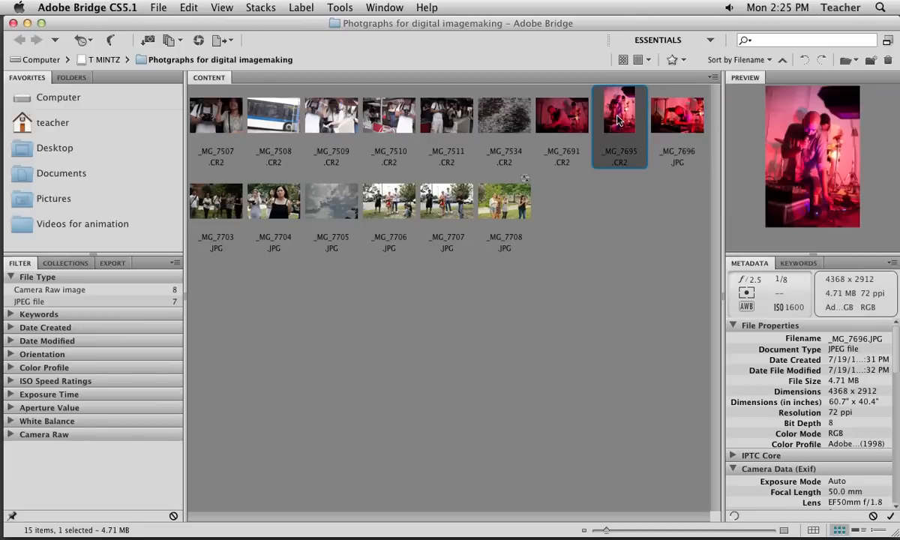
pyautogui.rightClick(616, 144)
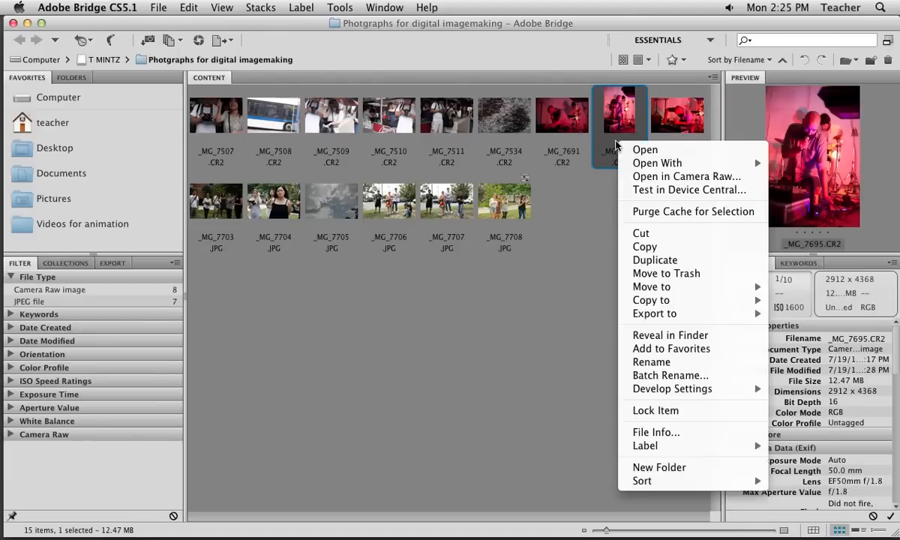
pyautogui.click(645, 176)
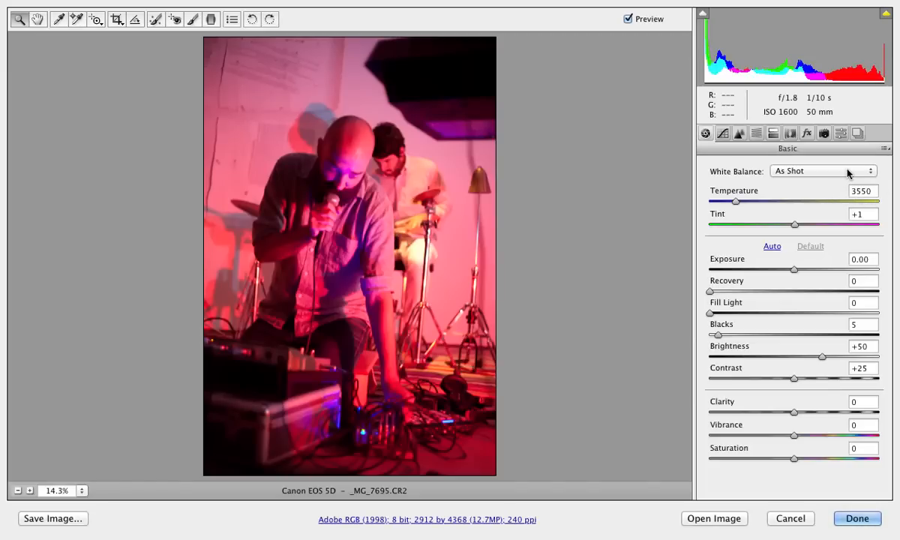
# Try the Shade and Flash white balance presets on the concert photo.
pyautogui.moveTo(847, 173); pyautogui.dragTo(821, 261)
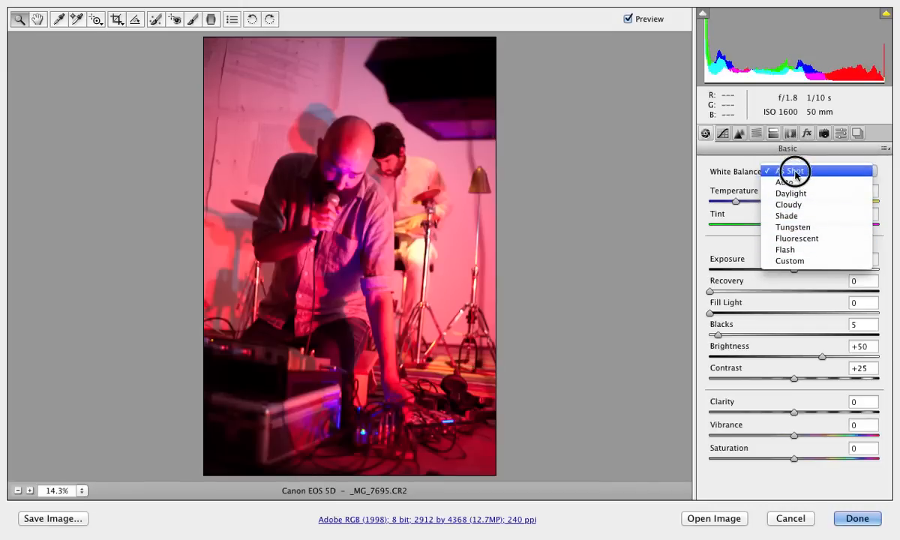
pyautogui.click(802, 216)
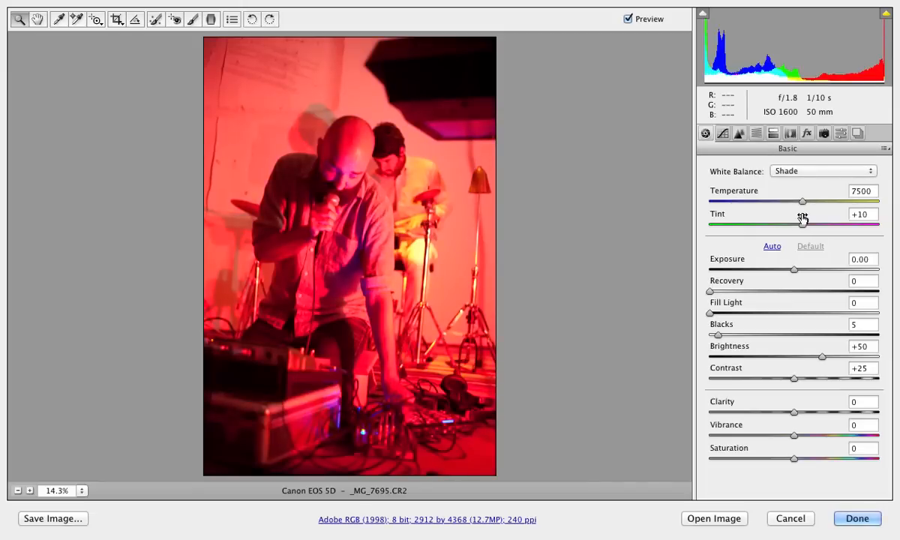
pyautogui.click(816, 171)
pyautogui.click(808, 204)
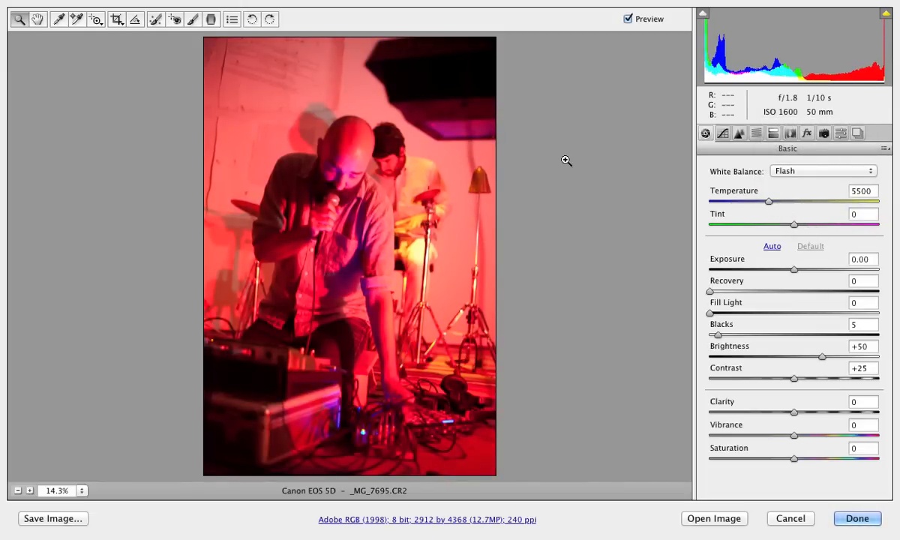
# Sample neutral points on the back wall and its shadow with the White Balance tool until Temperature is 2000 and Tint -59, and accept the adjustments.
pyautogui.click(58, 19)
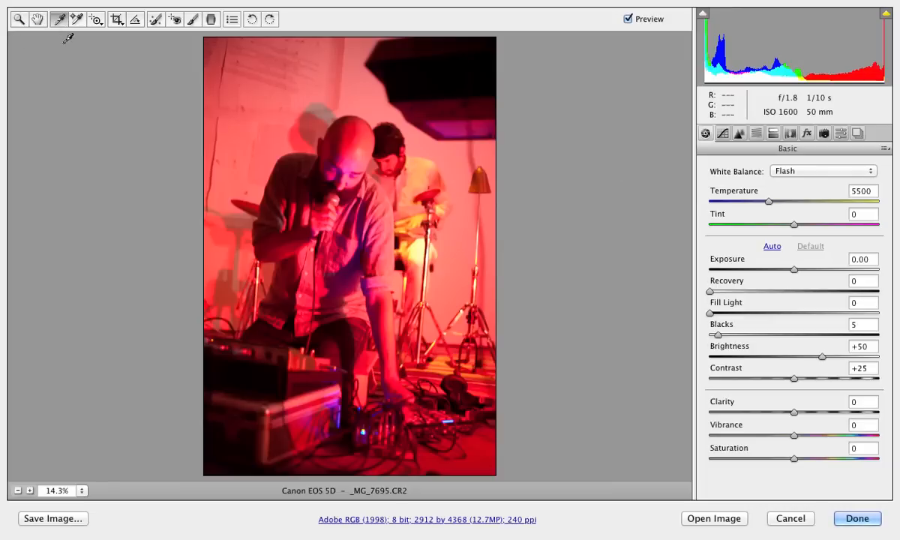
pyautogui.click(415, 158)
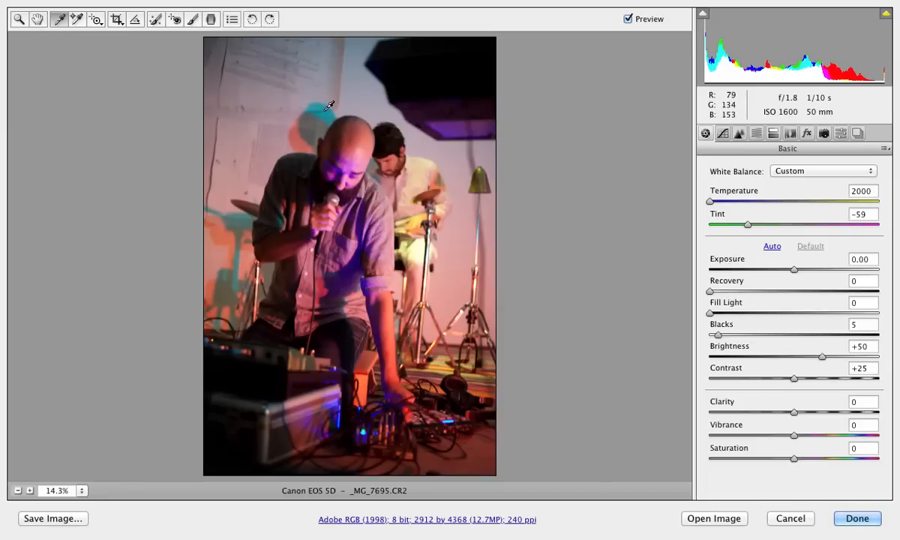
pyautogui.click(328, 112)
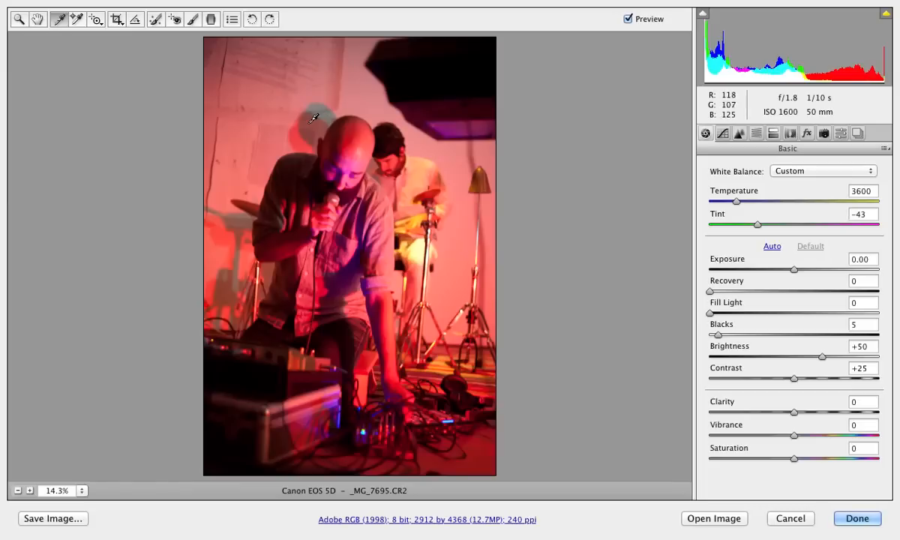
pyautogui.click(314, 118)
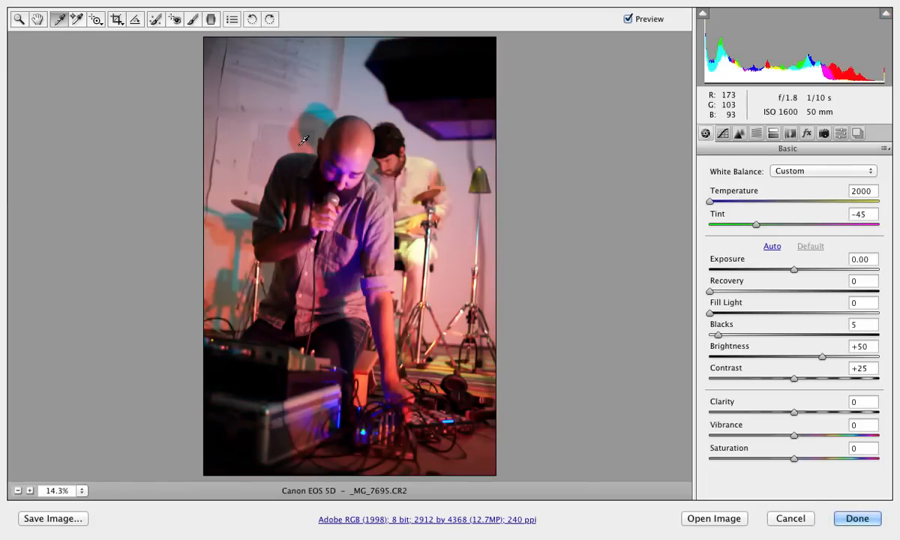
pyautogui.click(312, 121)
pyautogui.click(329, 114)
pyautogui.click(239, 131)
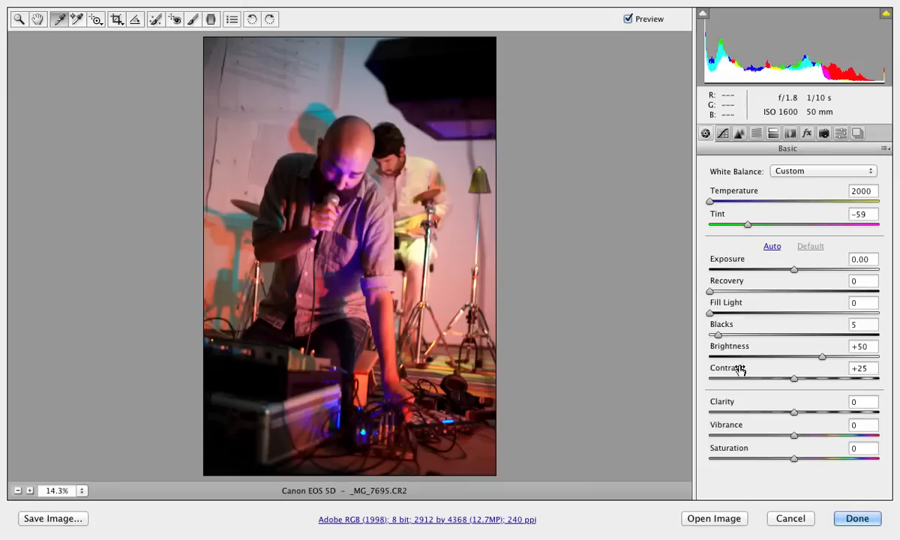
pyautogui.click(855, 518)
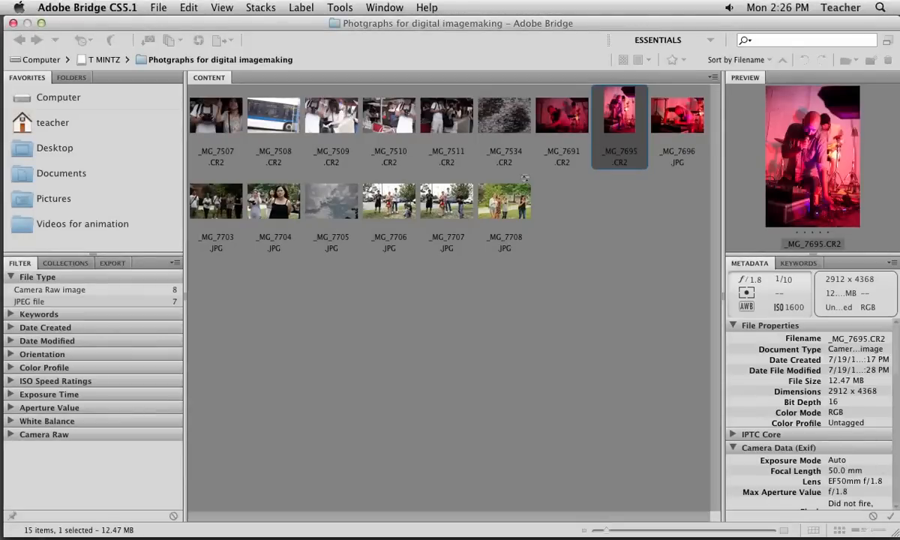
pyautogui.click(838, 521)
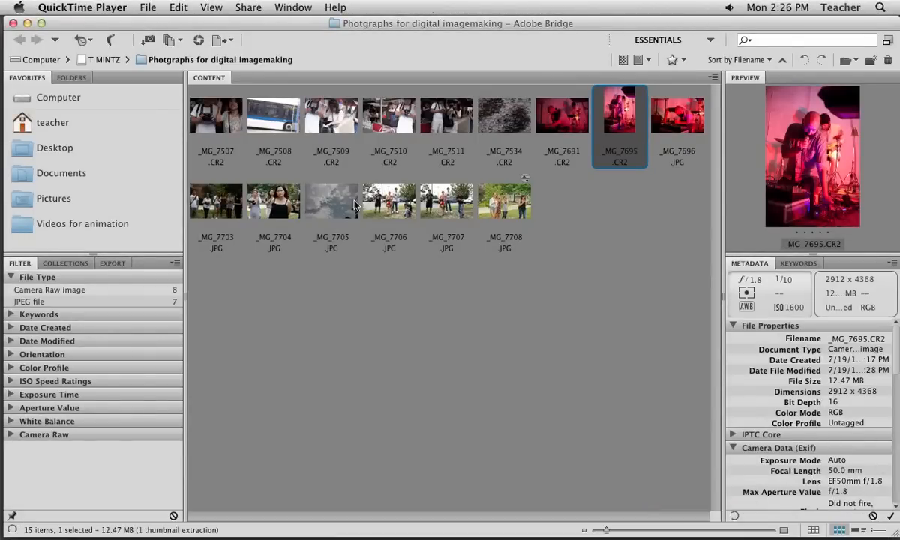